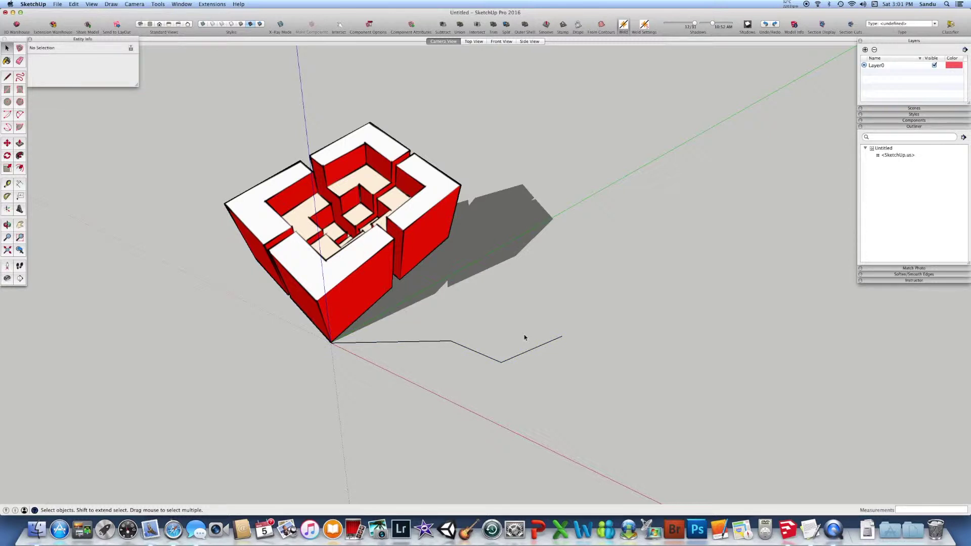
# Step: Check the entity info of the polyline in front of the model and clear the selection
pyautogui.click(445, 341)
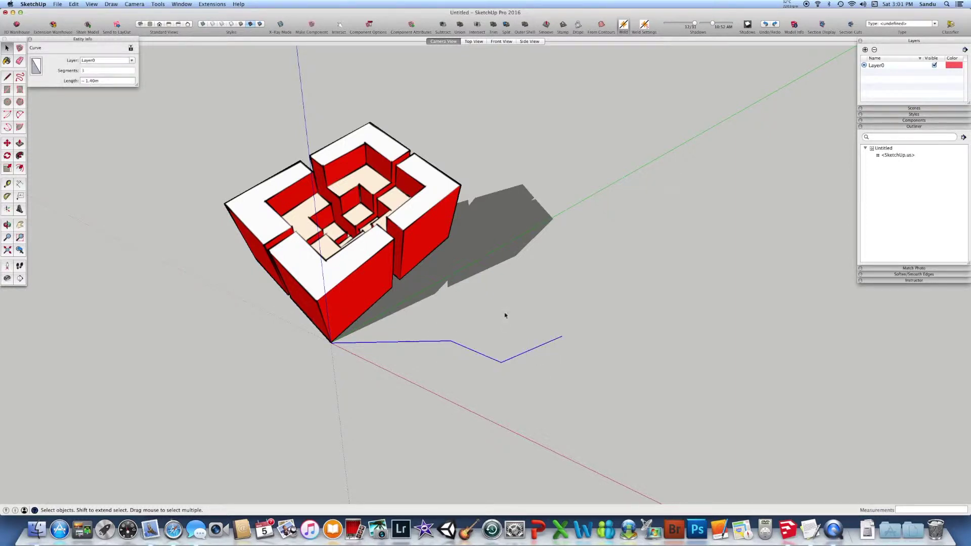
pyautogui.click(506, 331)
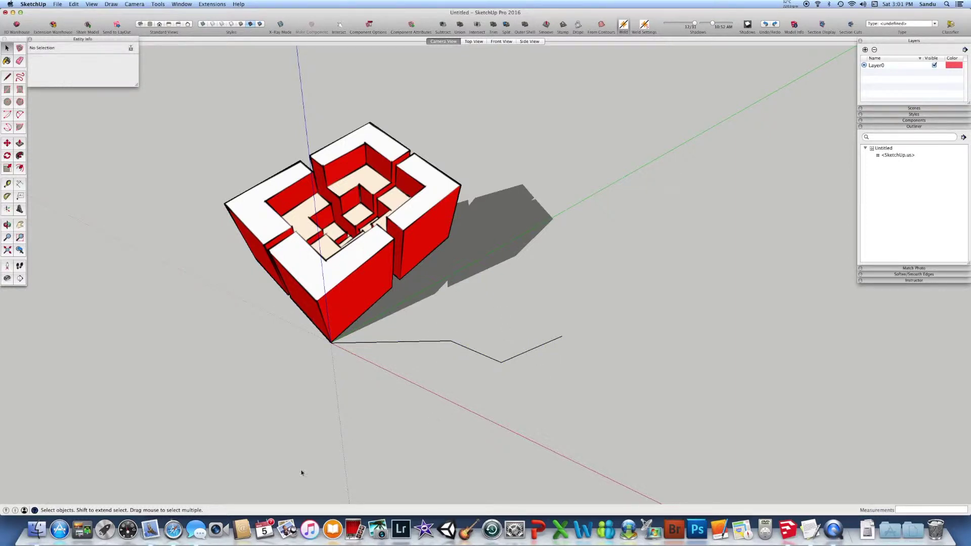
# Step: Switch to Safari and view the Extension Warehouse home page
pyautogui.click(173, 528)
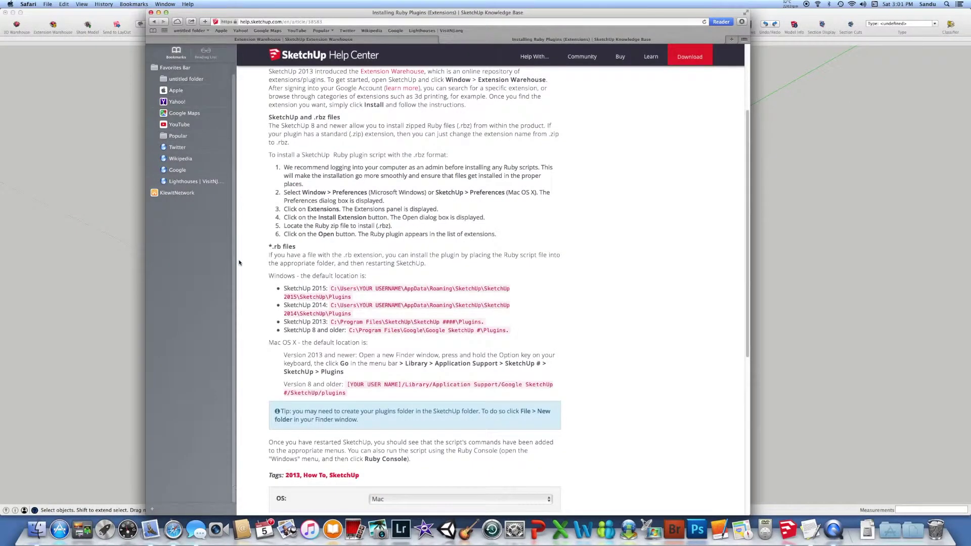
pyautogui.click(331, 39)
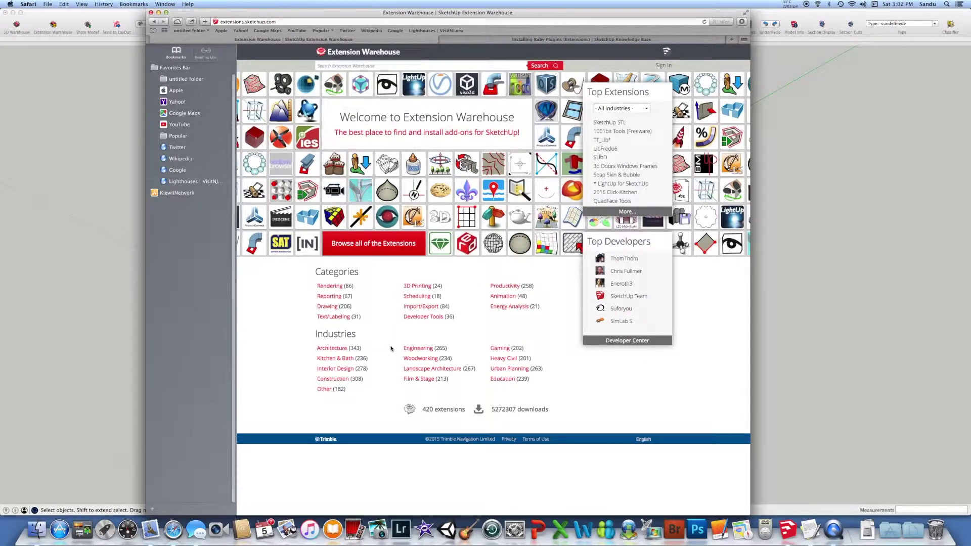
# Step: Read the Installing Ruby Plugins (Extensions) help article, including the default plugin locations for Windows and Mac OS X
pyautogui.click(463, 40)
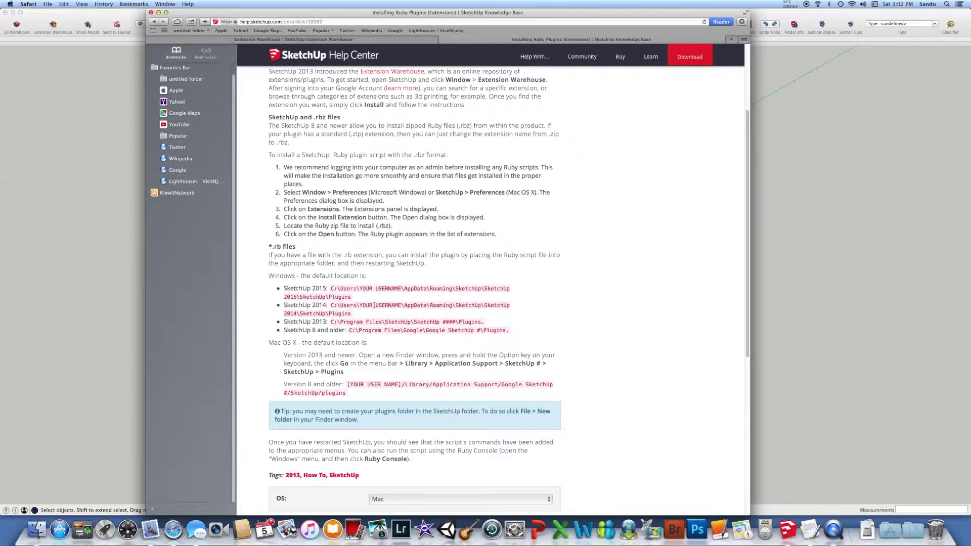
pyautogui.scroll(-3, 374, 305)
pyautogui.scroll(6, 384, 307)
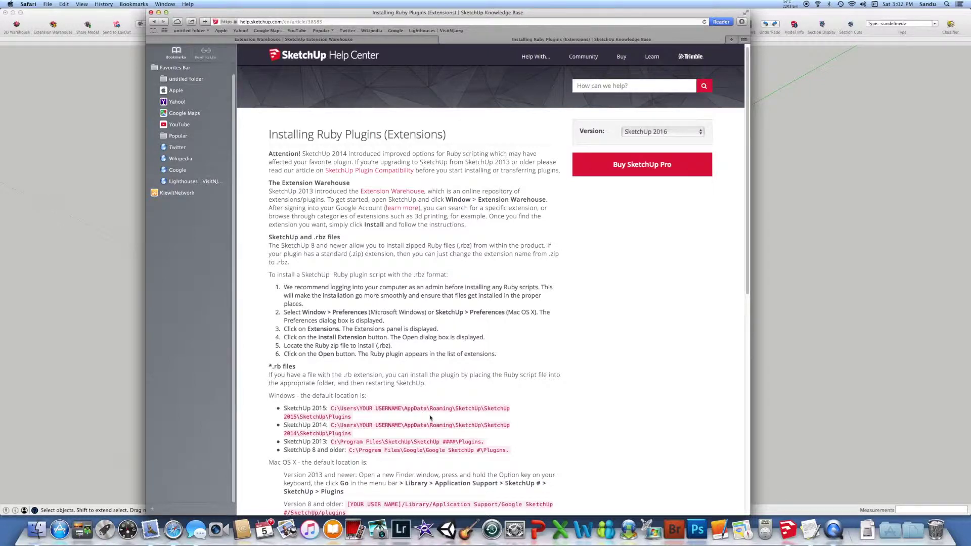
pyautogui.scroll(1, 437, 411)
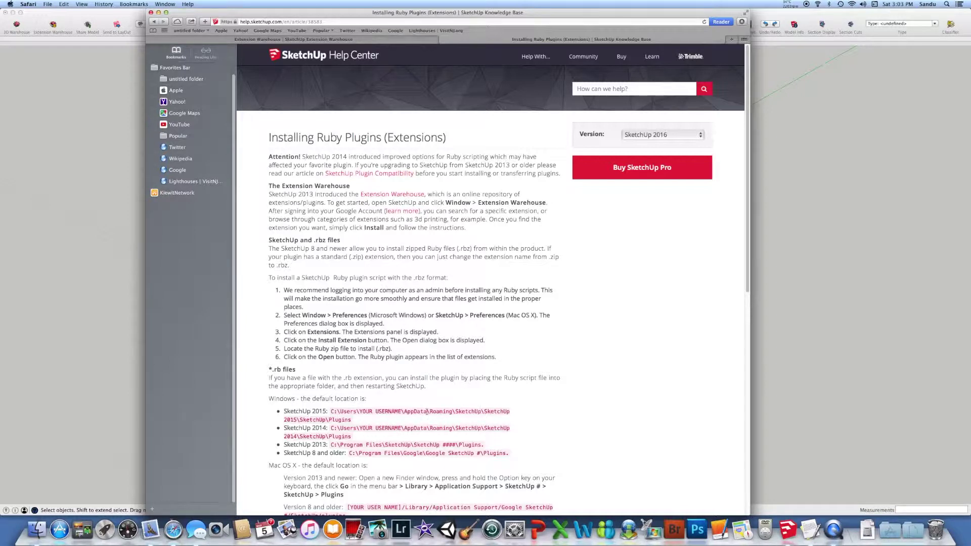
pyautogui.scroll(-1, 417, 410)
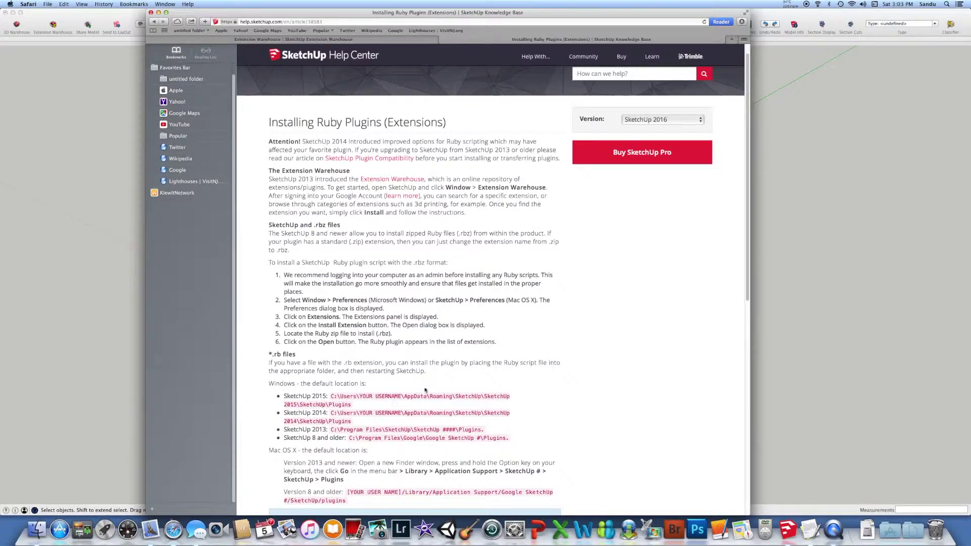
pyautogui.scroll(-3, 417, 412)
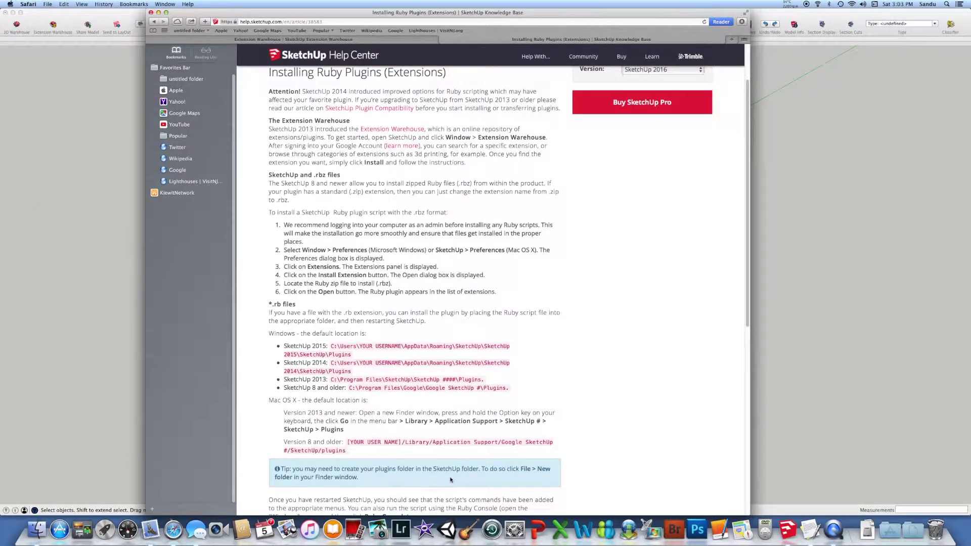
# Step: View the SketchUp 2016 Plugins folder in TextEdit's file browser and place a Finder window below it to compare the user's home folder
pyautogui.click(810, 529)
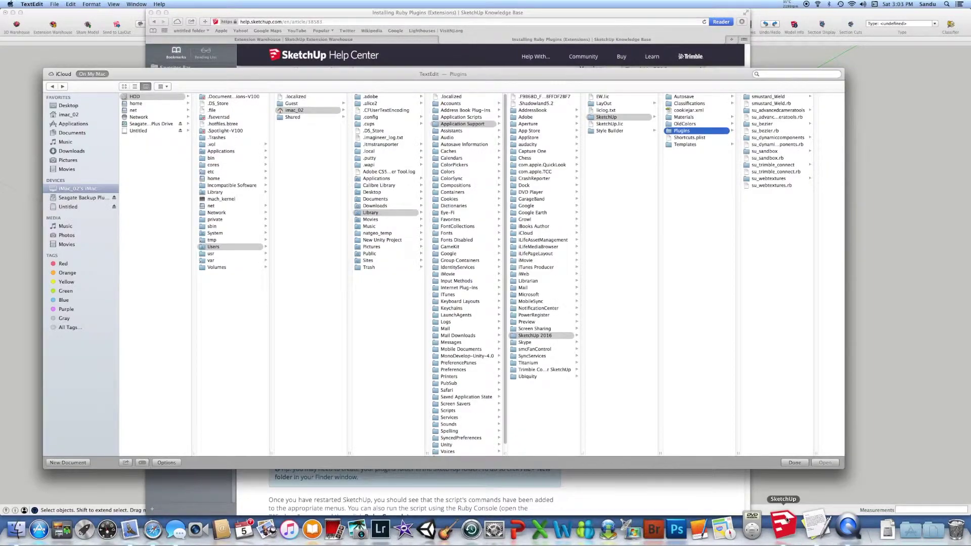
pyautogui.moveTo(1, 545)
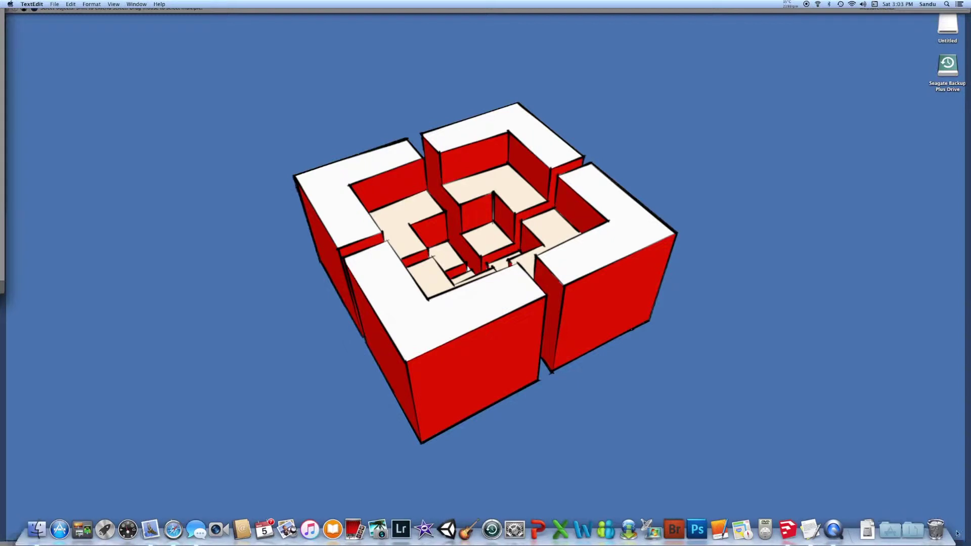
pyautogui.click(918, 472)
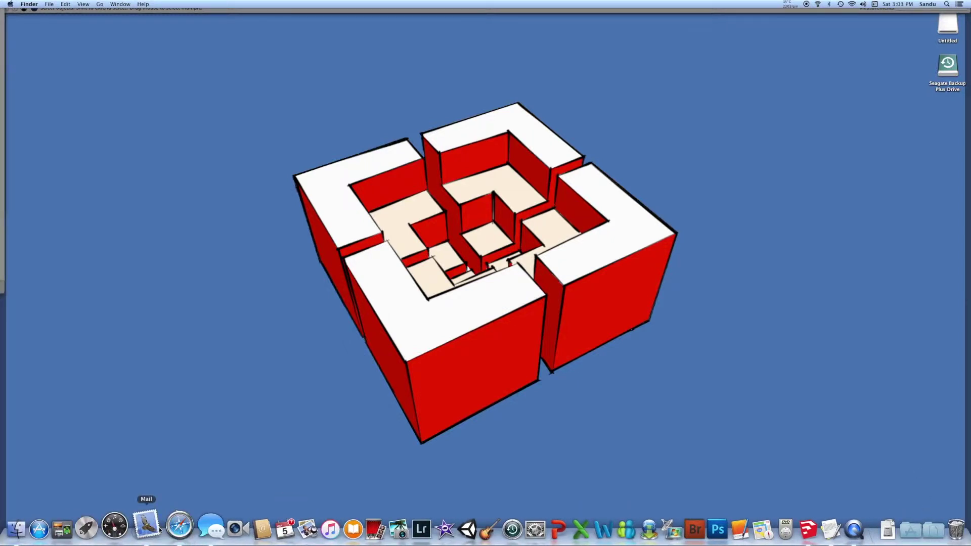
pyautogui.click(37, 529)
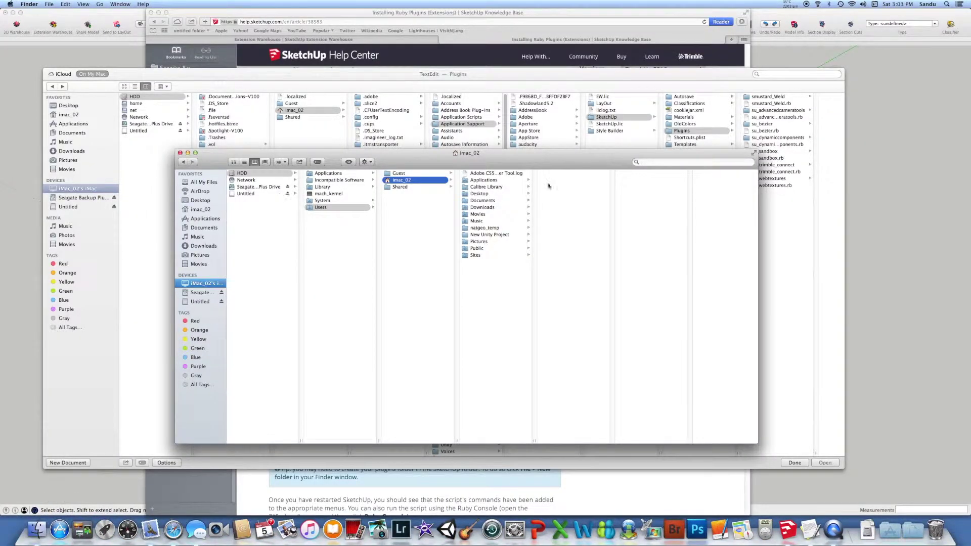
pyautogui.moveTo(497, 166); pyautogui.dragTo(548, 213)
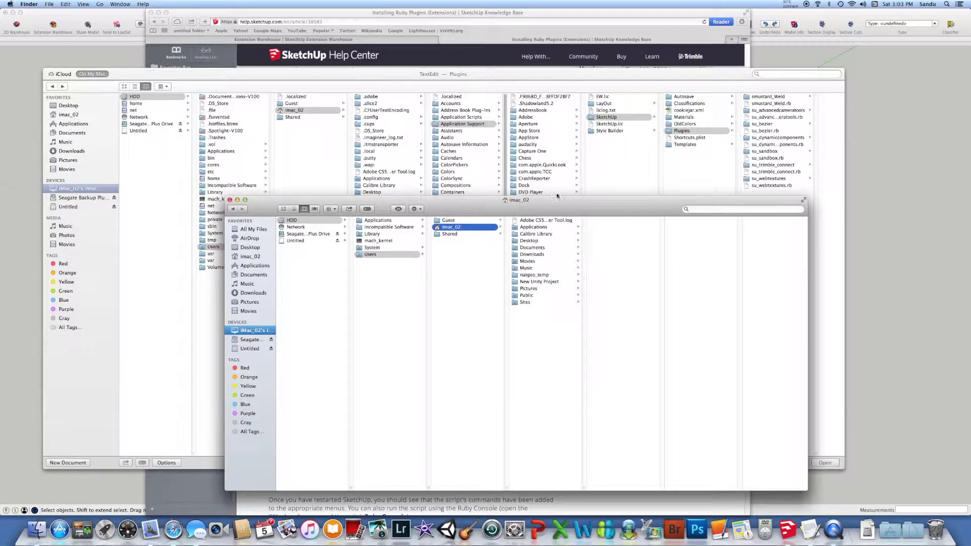
pyautogui.moveTo(564, 205); pyautogui.dragTo(539, 287)
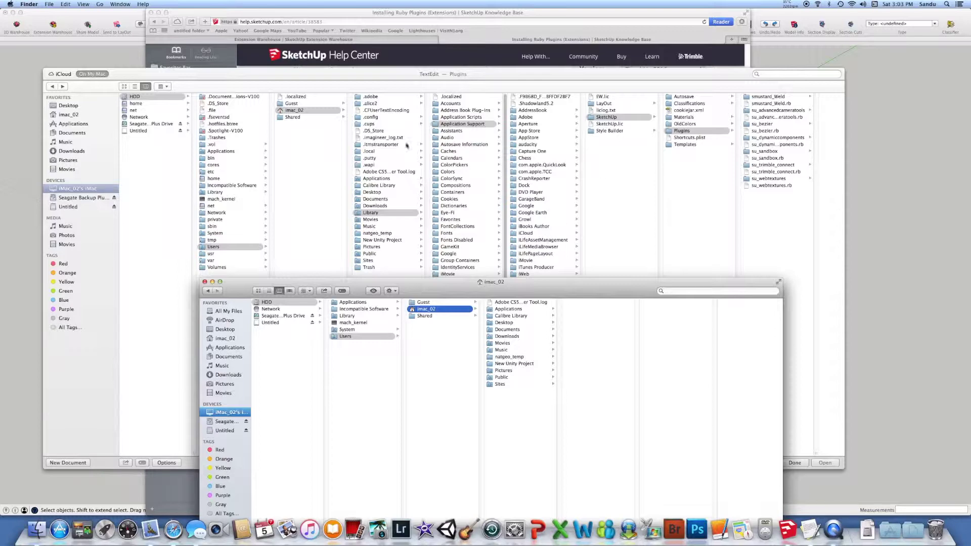
# Step: Return to SketchUp and delete the polyline in front of the model
pyautogui.click(514, 60)
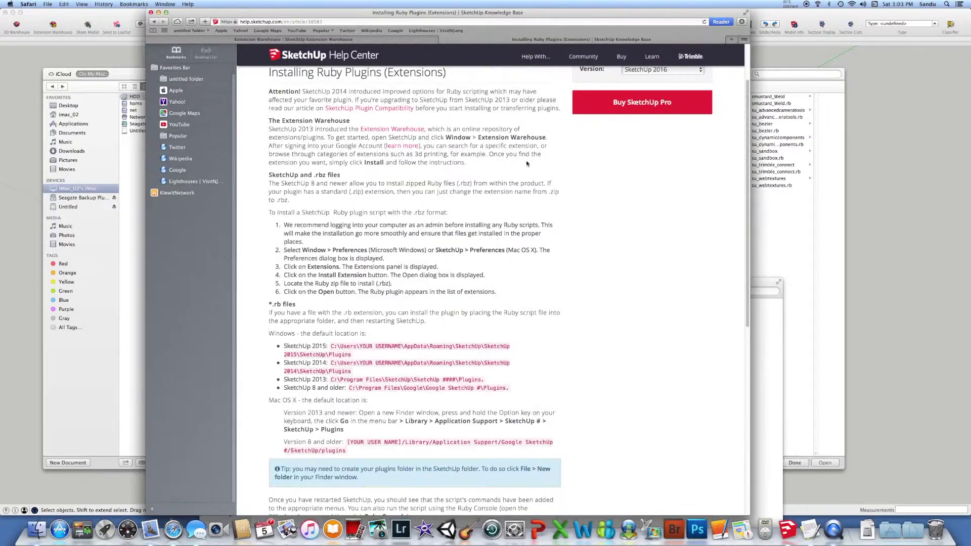
pyautogui.click(2, 84)
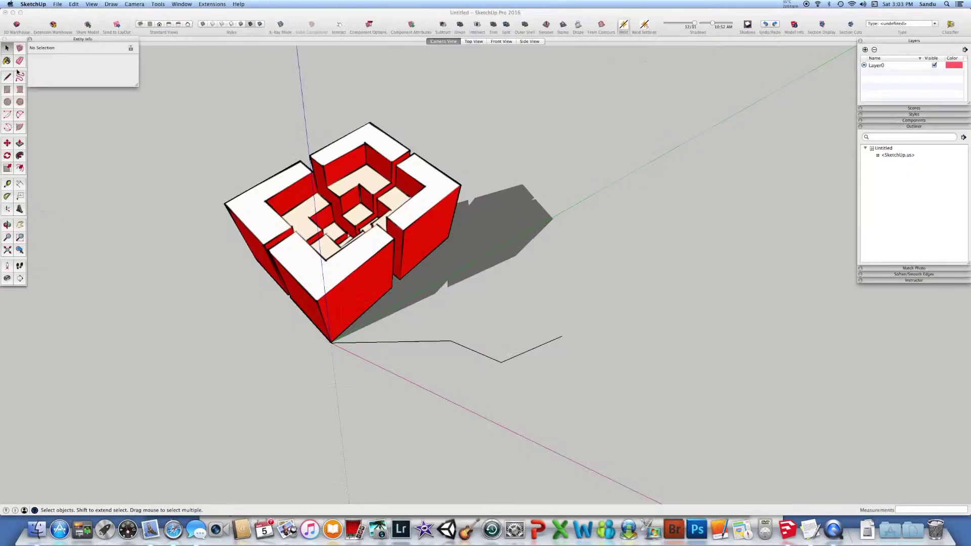
pyautogui.click(452, 346)
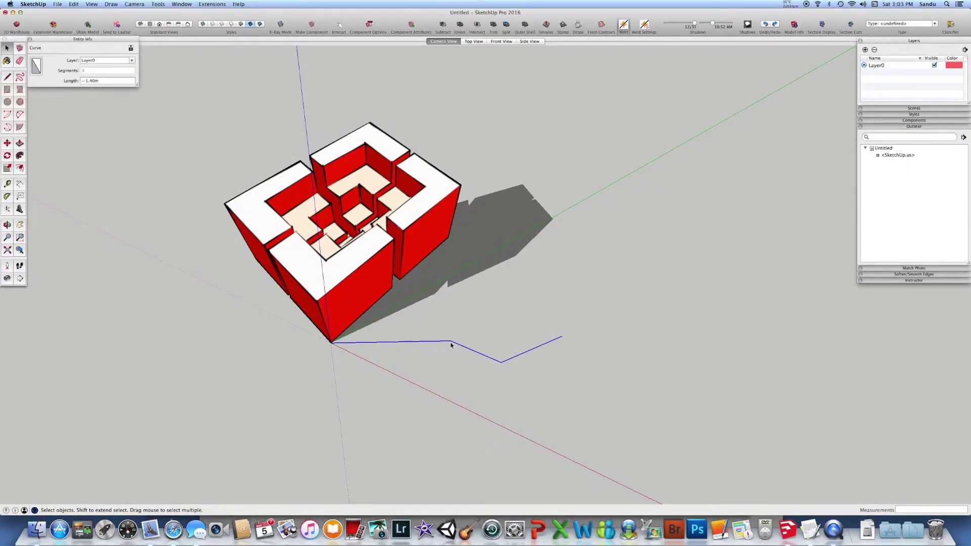
pyautogui.press('Delete')
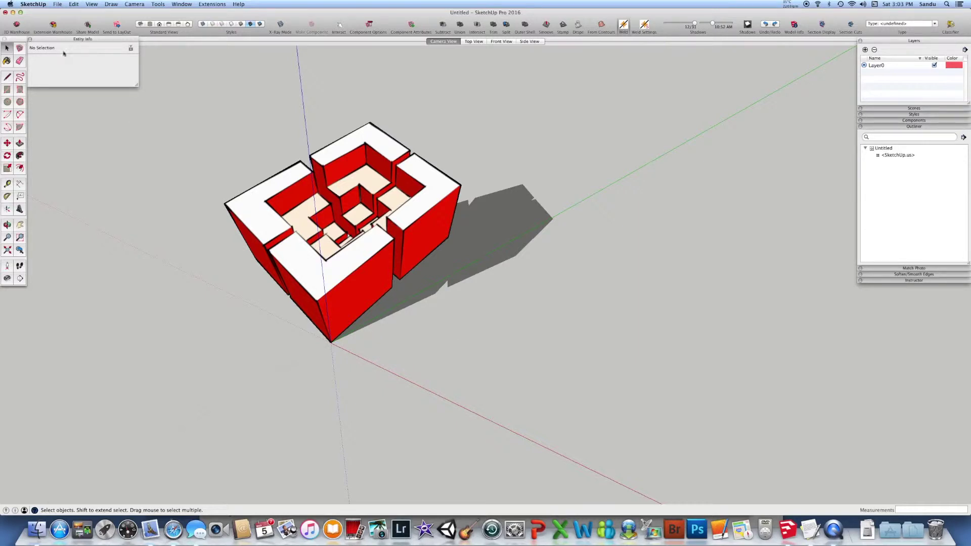
# Step: Open the SketchUp preferences and look through the settings pages from Applications to Workspace
pyautogui.click(33, 5)
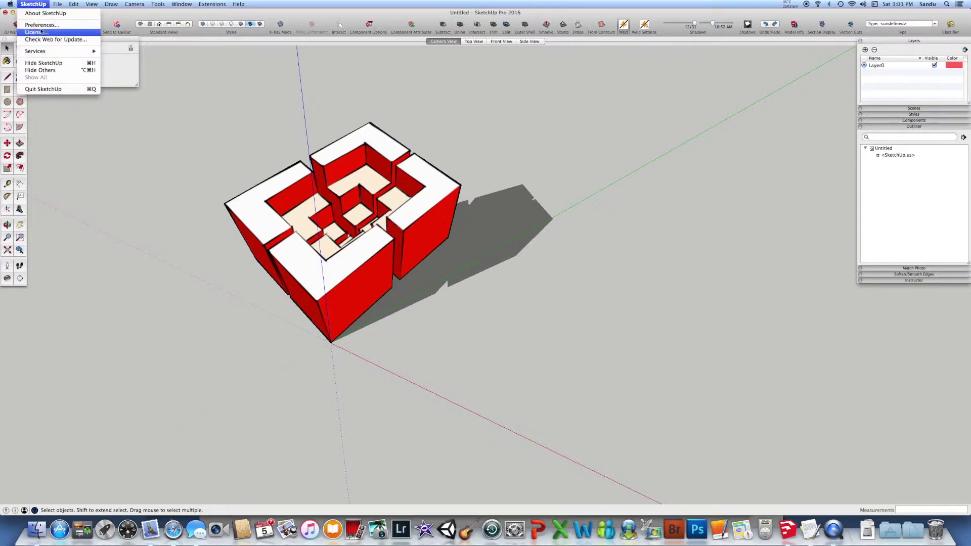
pyautogui.click(42, 25)
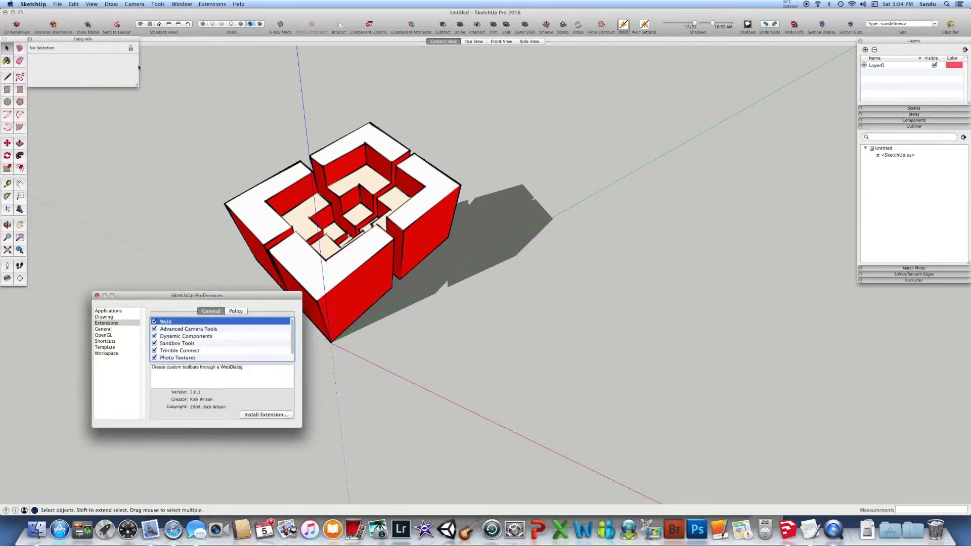
pyautogui.click(104, 311)
pyautogui.click(106, 323)
pyautogui.click(104, 329)
pyautogui.click(106, 335)
pyautogui.click(105, 341)
pyautogui.click(105, 347)
pyautogui.click(106, 353)
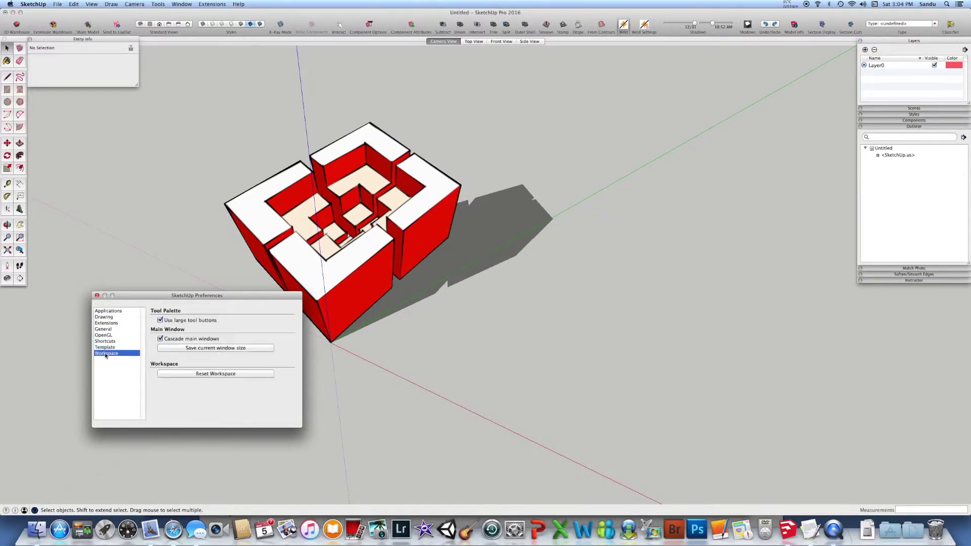
# Step: Start installing an extension from the Extensions preferences and look through the plugins folder for .rbz files
pyautogui.click(115, 324)
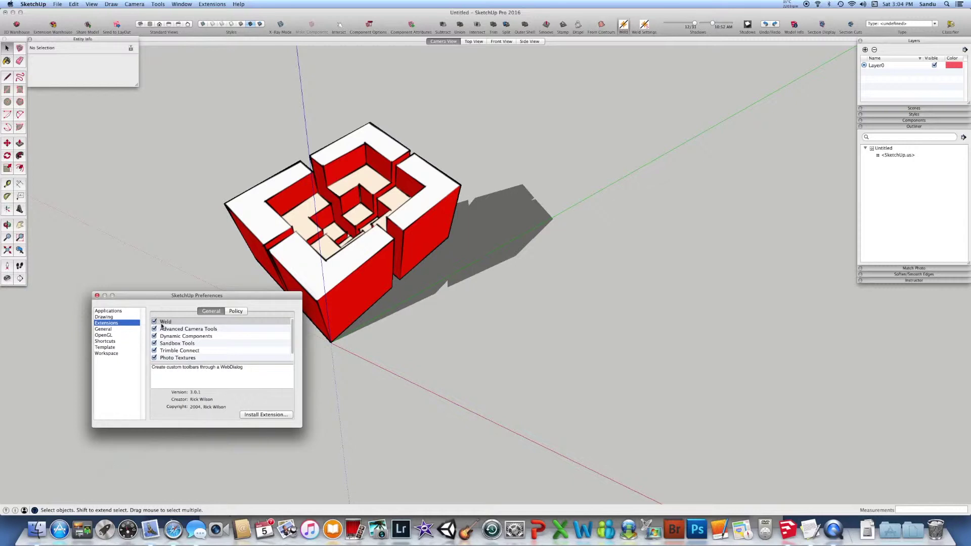
pyautogui.click(263, 415)
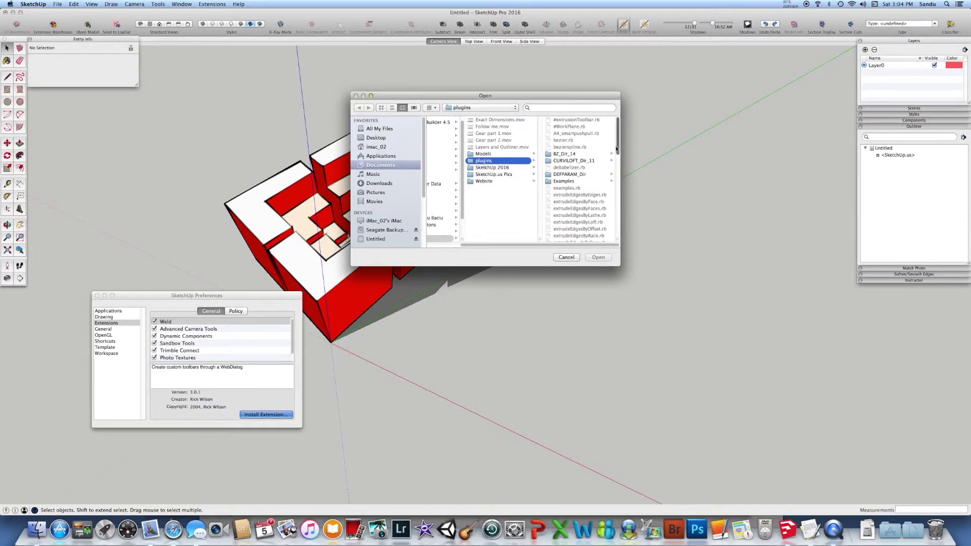
pyautogui.moveTo(618, 146); pyautogui.dragTo(618, 234)
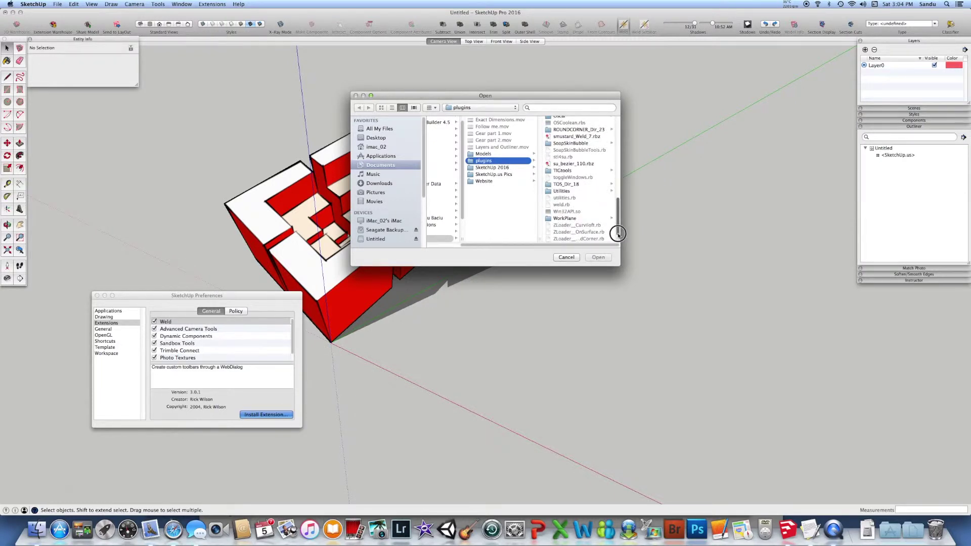
pyautogui.moveTo(618, 234); pyautogui.dragTo(596, 193)
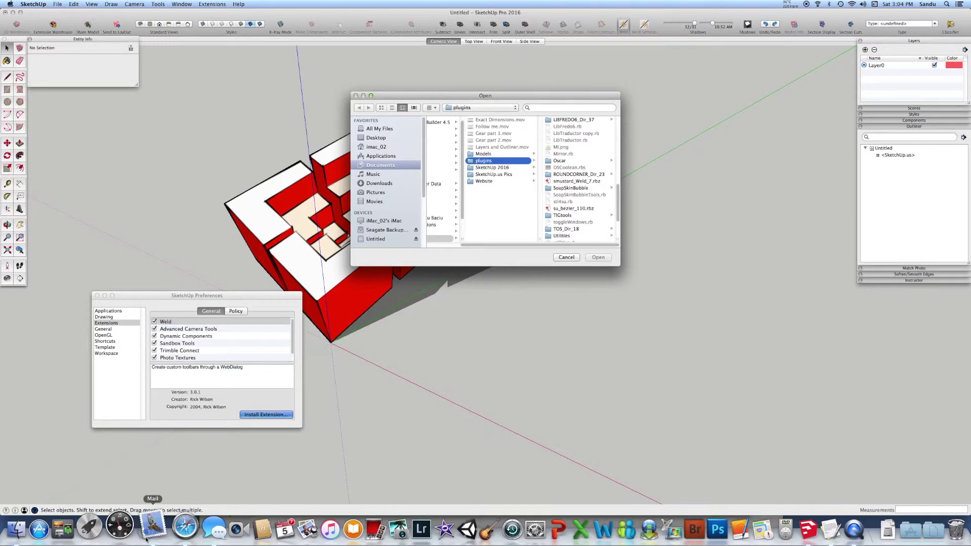
# Step: Switch to Finder and open the plugins folder inside the SketchUp.us folder in Documents
pyautogui.click(18, 528)
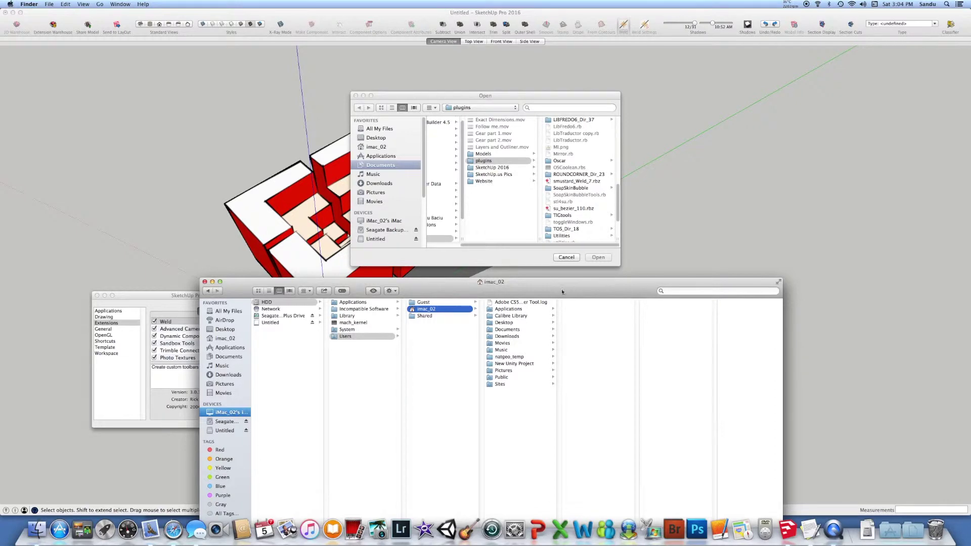
pyautogui.moveTo(561, 292); pyautogui.dragTo(574, 191)
pyautogui.moveTo(561, 247); pyautogui.dragTo(528, 218)
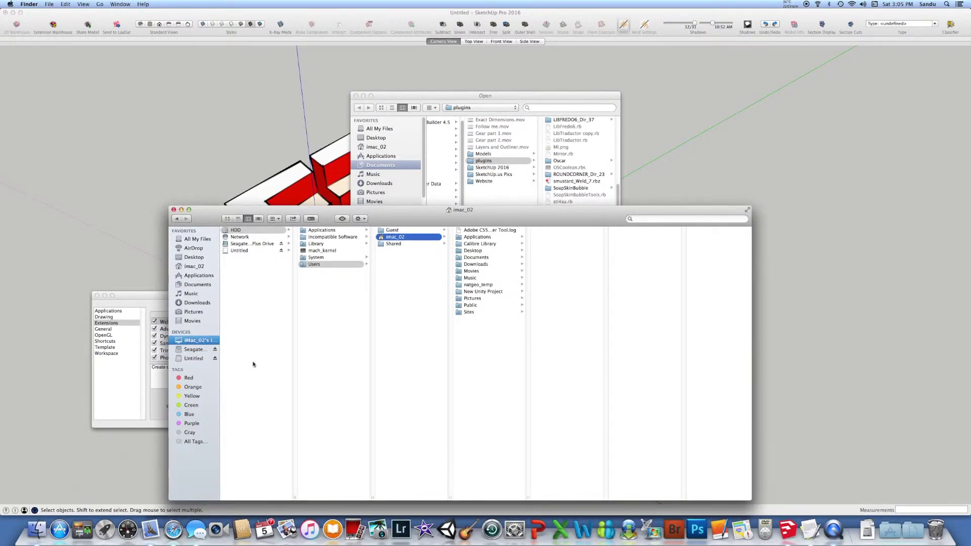
pyautogui.click(198, 284)
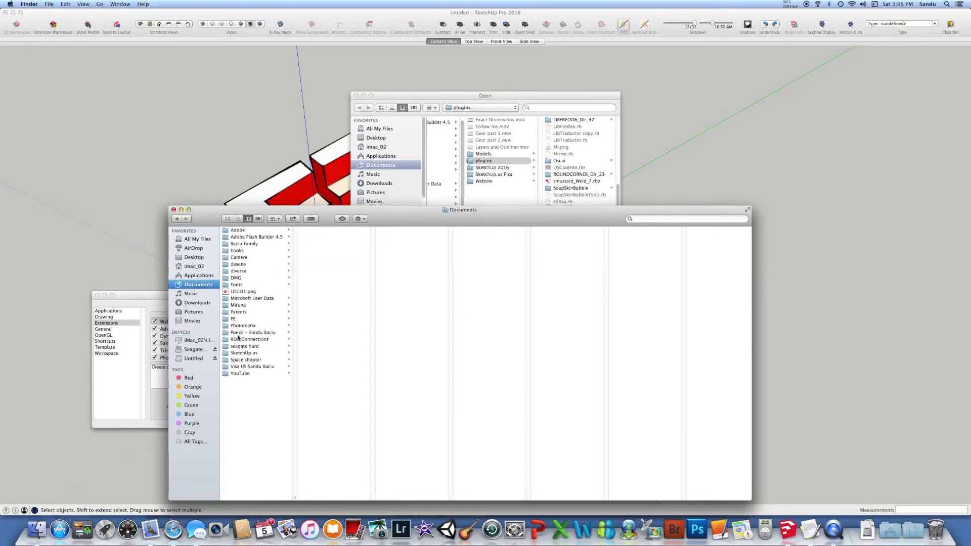
pyautogui.click(239, 354)
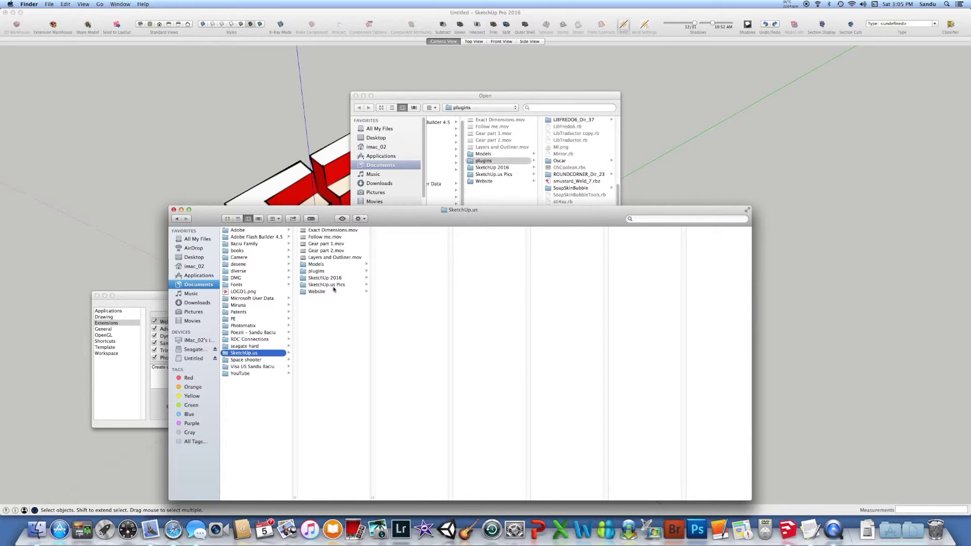
pyautogui.click(326, 272)
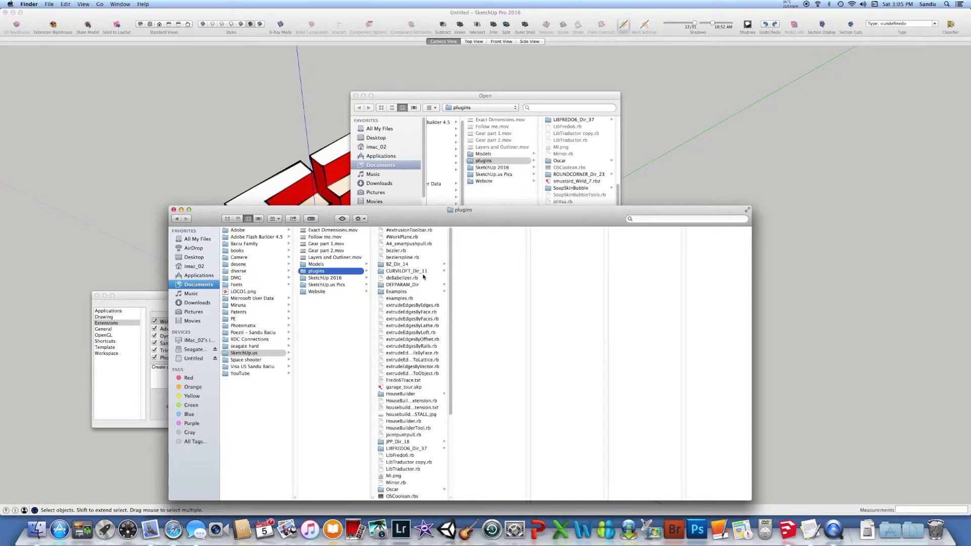
# Step: Preview the code of extrudeEdgesByVectorToObject.rb, extrudeEdgesByOffset.rb and bezierspline.rb
pyautogui.click(426, 374)
pyautogui.scroll(-5, 501, 362)
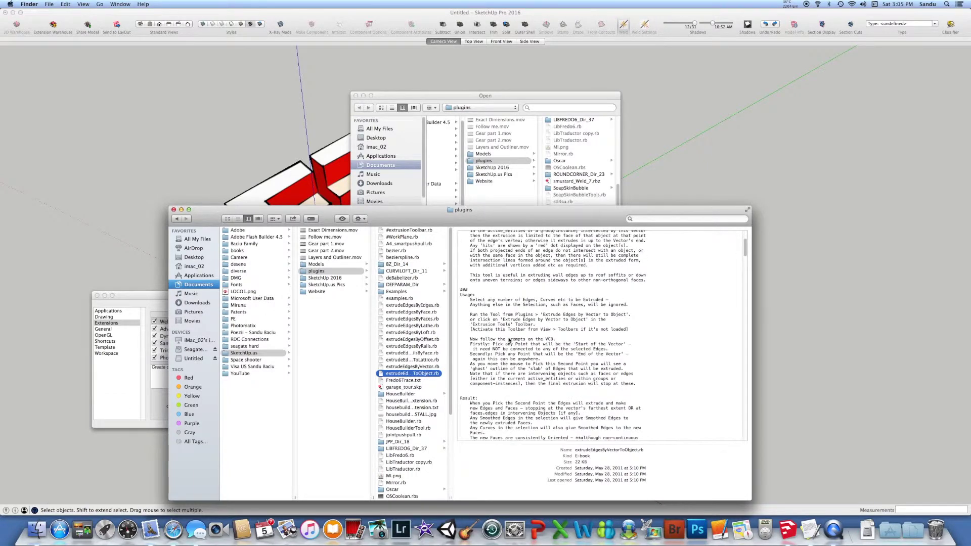
pyautogui.click(404, 339)
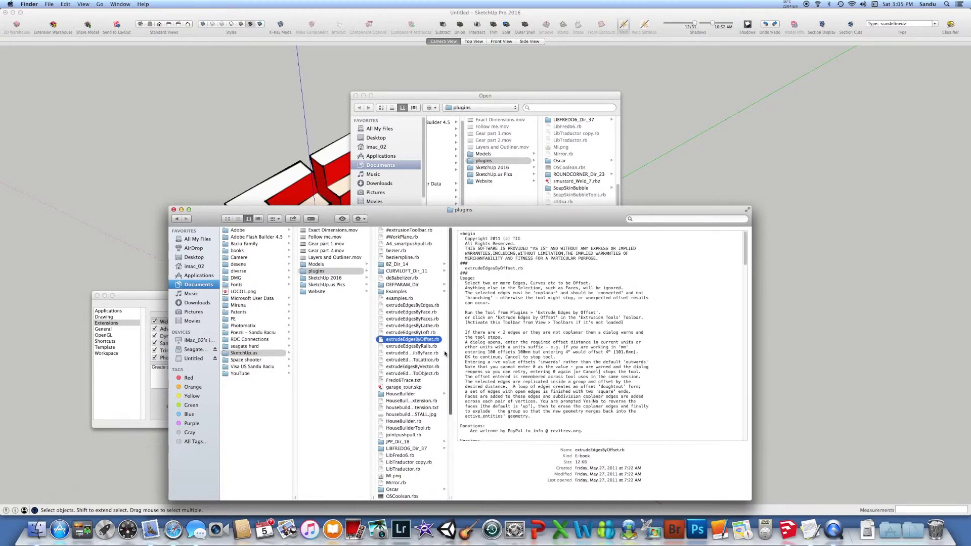
pyautogui.scroll(-5, 599, 326)
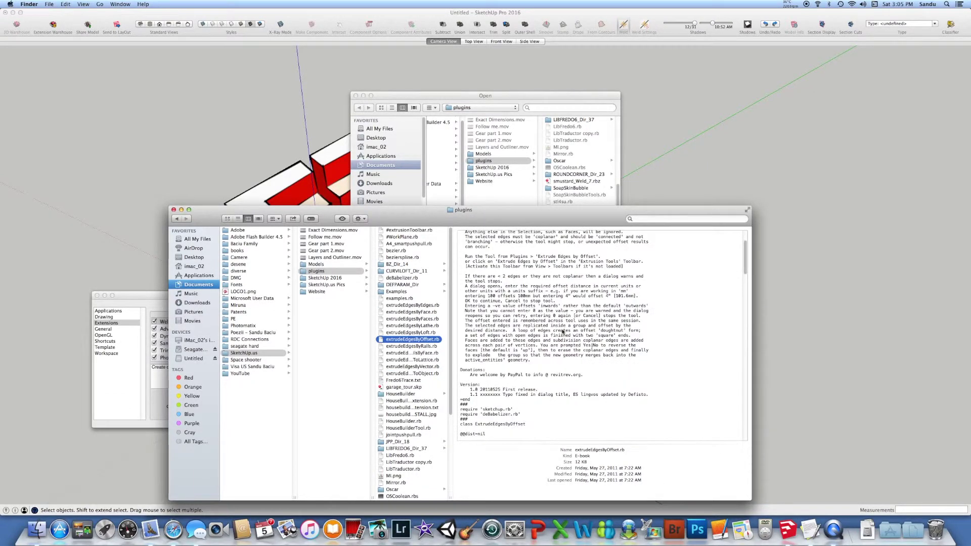
pyautogui.click(407, 257)
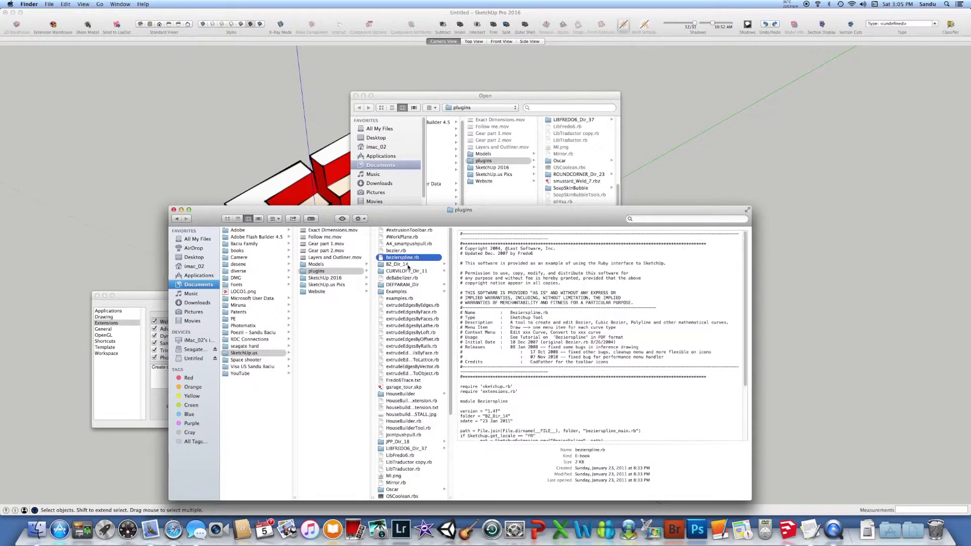
# Step: Read the rest of the bezierspline.rb code, preview extrudeEdgesByLathe.rb, and minimize the Finder window
pyautogui.scroll(-4, 555, 296)
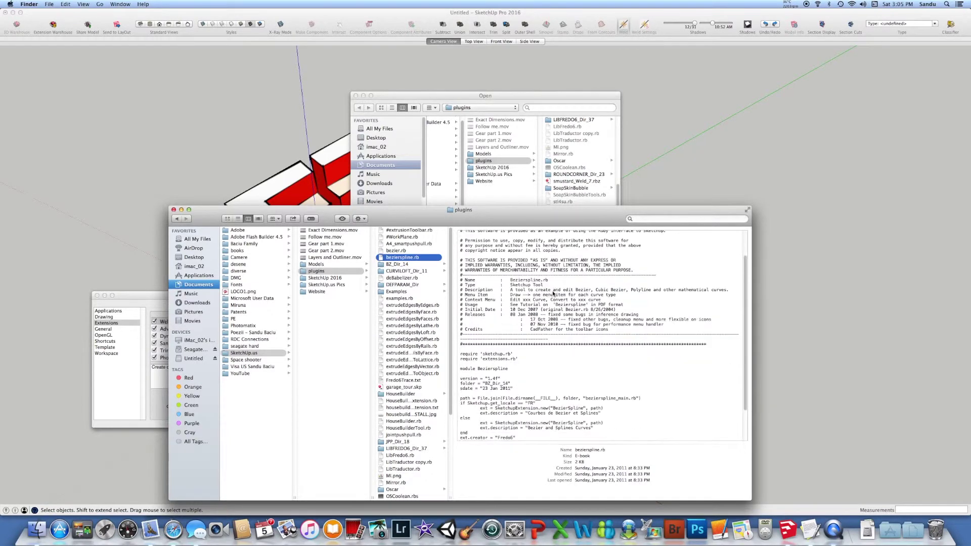
pyautogui.click(394, 326)
pyautogui.moveTo(692, 207); pyautogui.dragTo(692, 207)
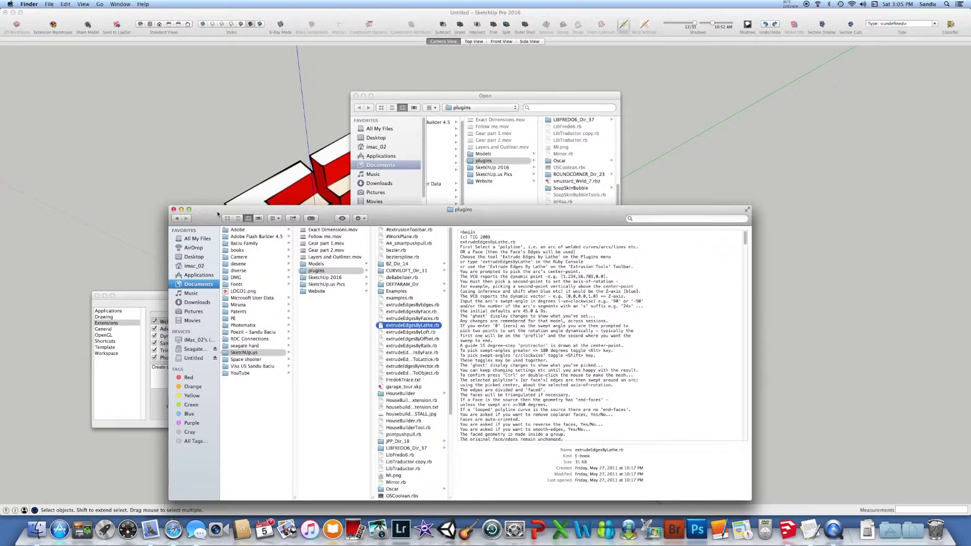
pyautogui.click(181, 209)
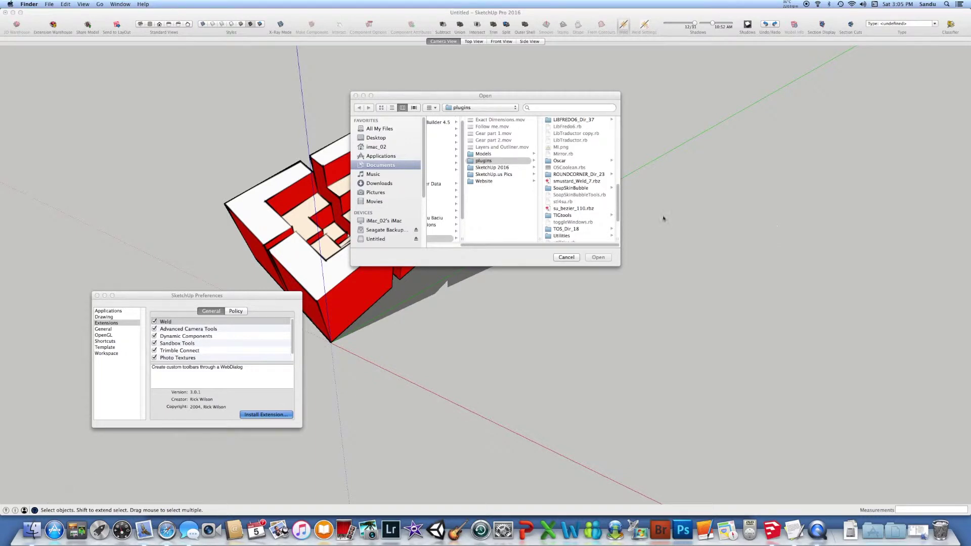
# Step: Install the su_bezier_110.rbz extension from the plugins folder, trusting it and acknowledging the completed installation
pyautogui.click(615, 201)
pyautogui.scroll(-3, 557, 192)
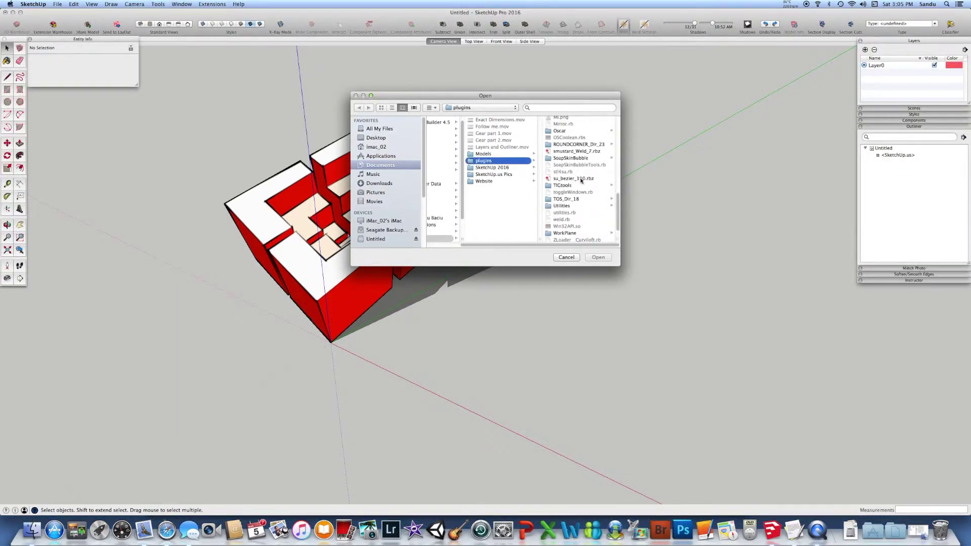
pyautogui.click(576, 178)
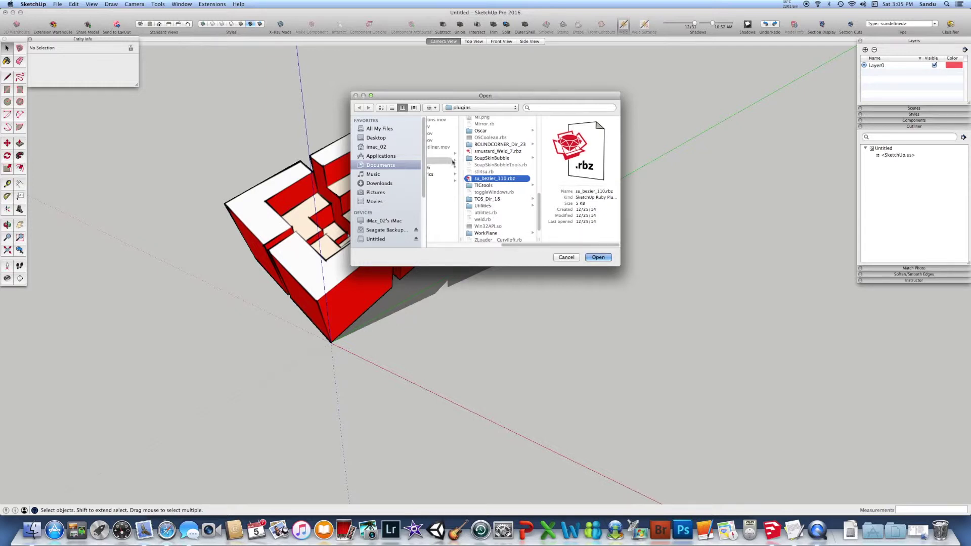
pyautogui.click(599, 257)
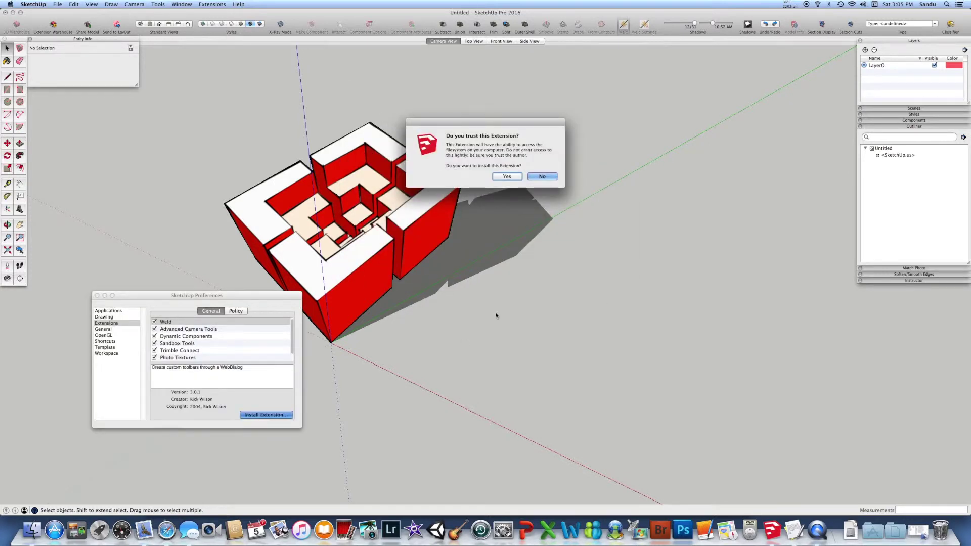
pyautogui.click(510, 177)
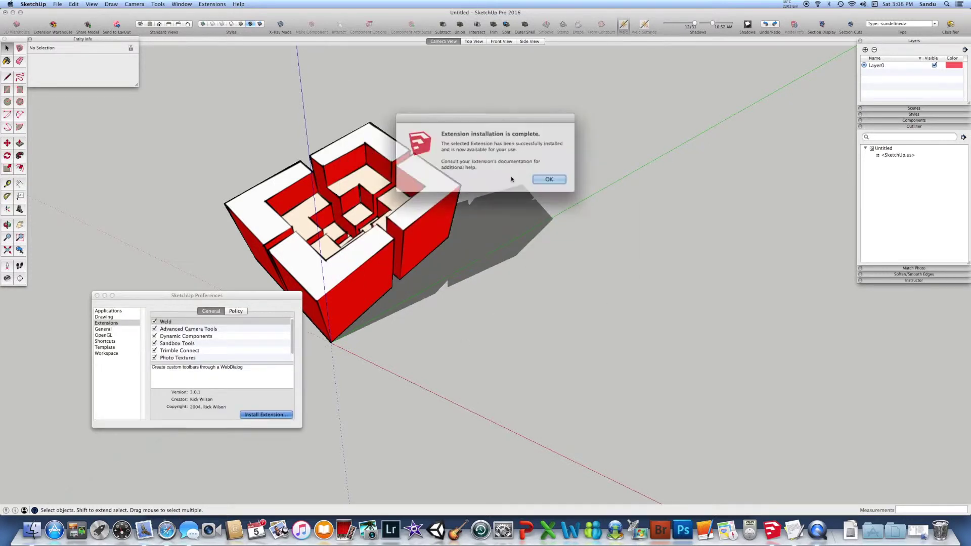
pyautogui.click(538, 177)
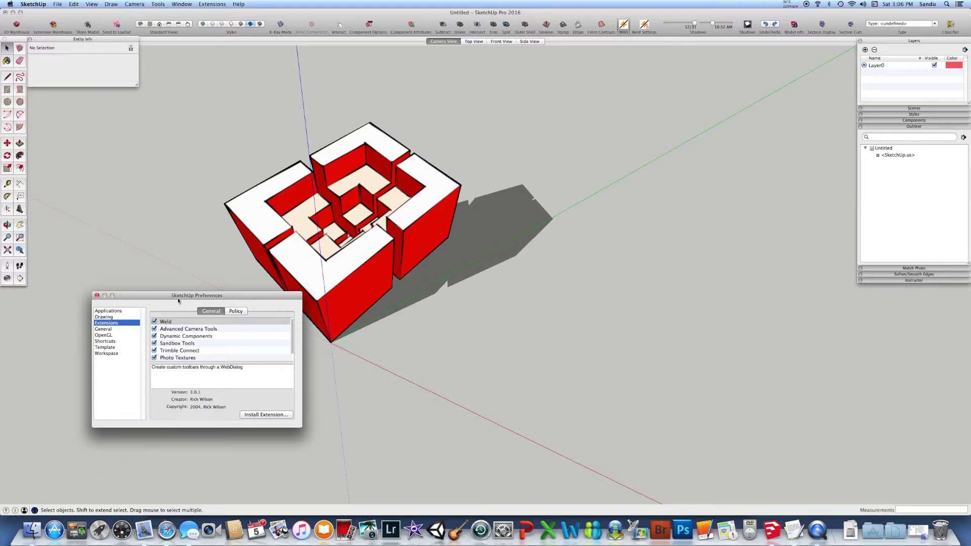
# Step: Close the SketchUp preferences and check which commands the installed extensions offer
pyautogui.click(97, 295)
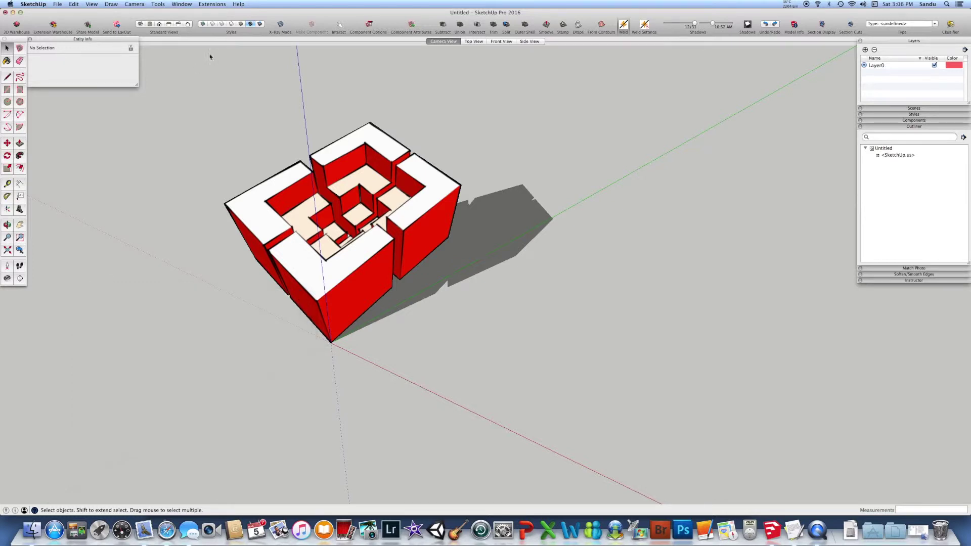
pyautogui.click(212, 4)
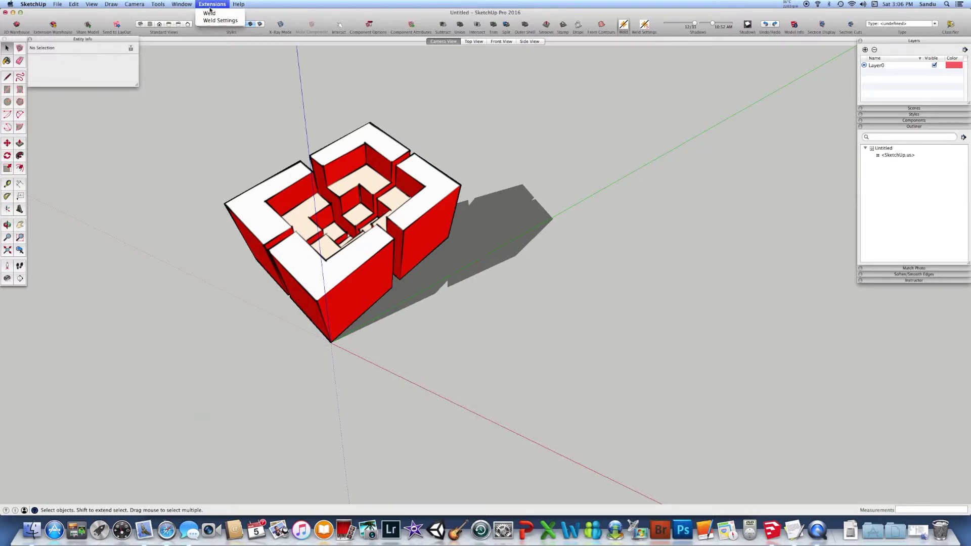
pyautogui.click(142, 155)
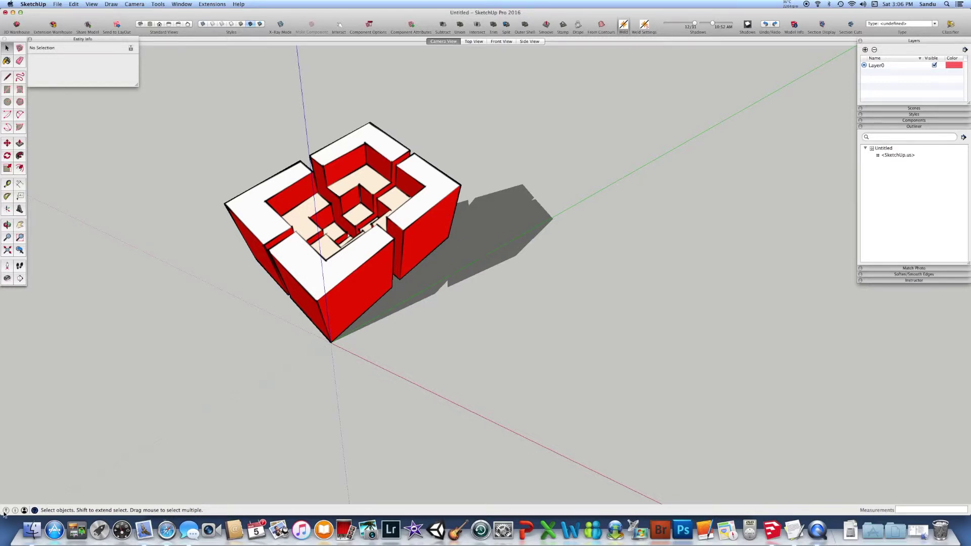
# Step: Revisit the plugins folder in Finder, view the Extension Warehouse home page in Safari, and return to SketchUp
pyautogui.click(33, 528)
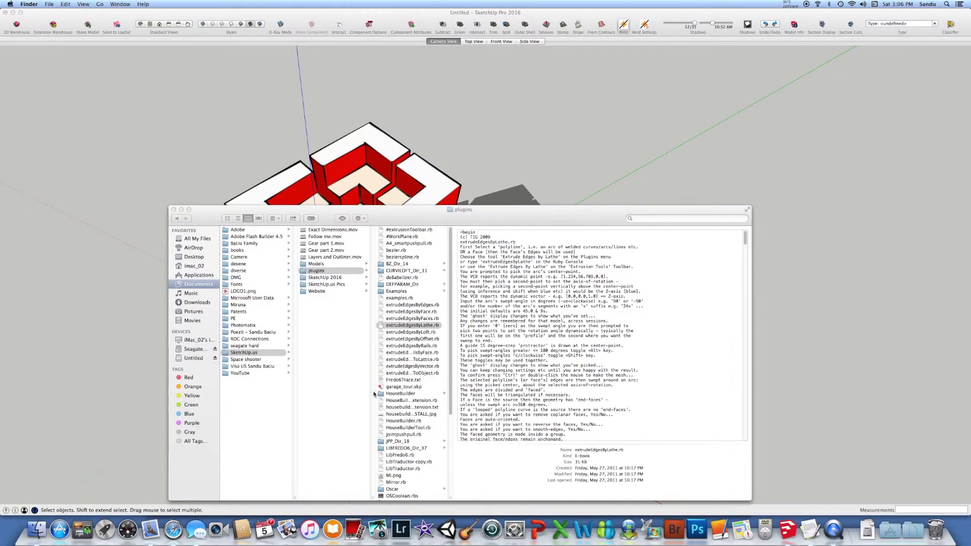
pyautogui.click(181, 209)
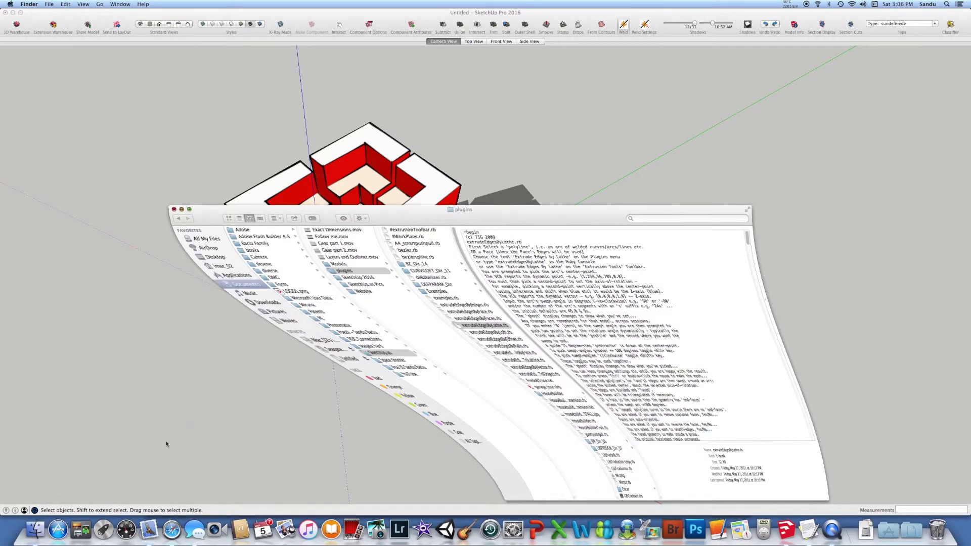
pyautogui.click(174, 530)
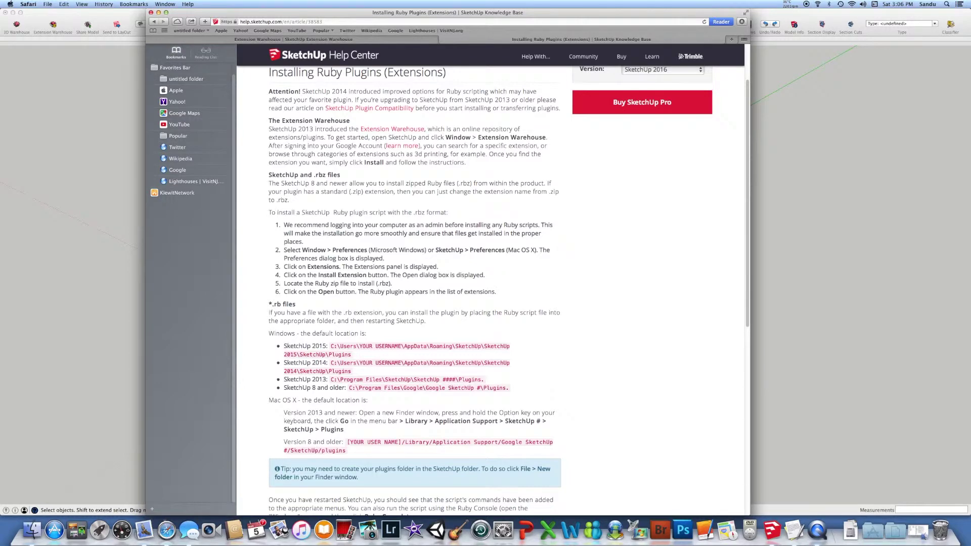
pyautogui.click(333, 40)
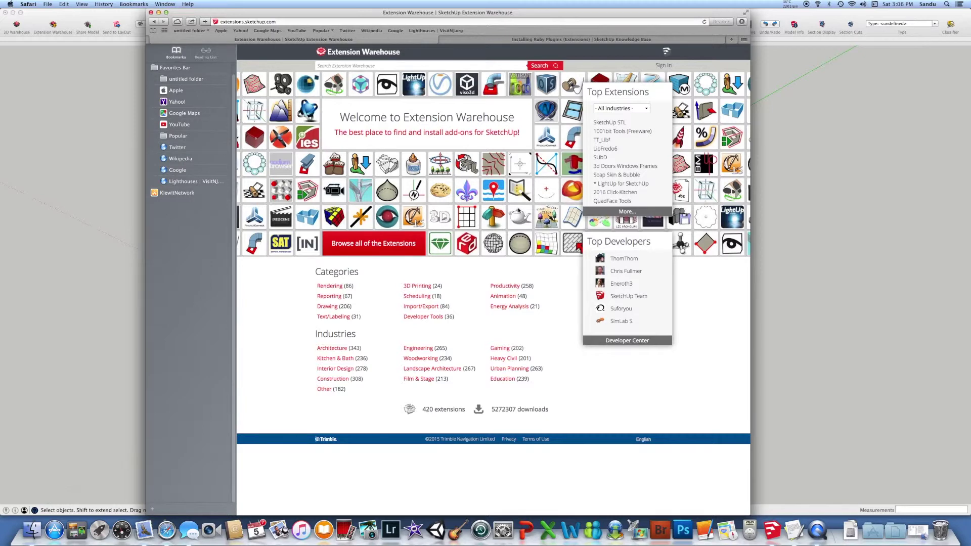
pyautogui.click(820, 264)
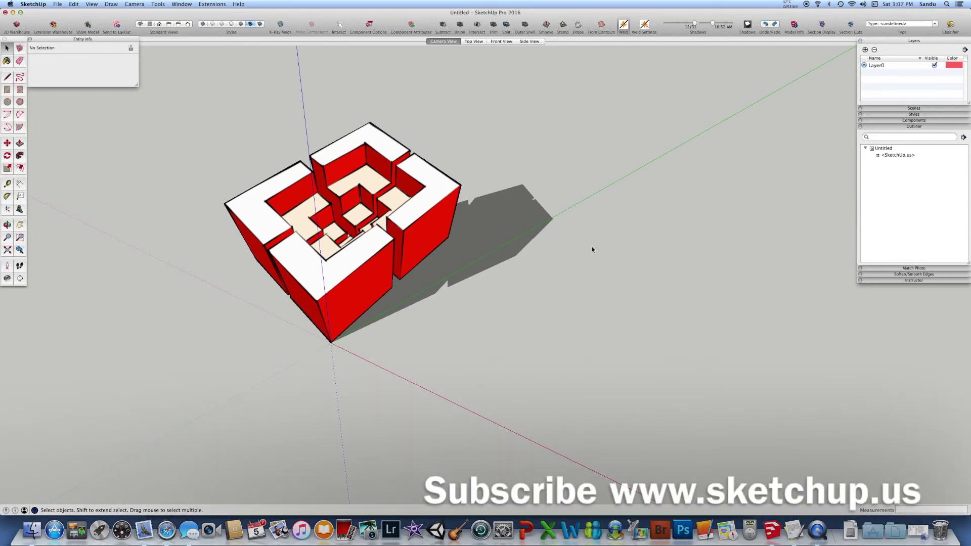
# Step: Delete the red and white SketchUp.us logo component from the model
pyautogui.scroll(-10, 624, 192)
pyautogui.press('o')
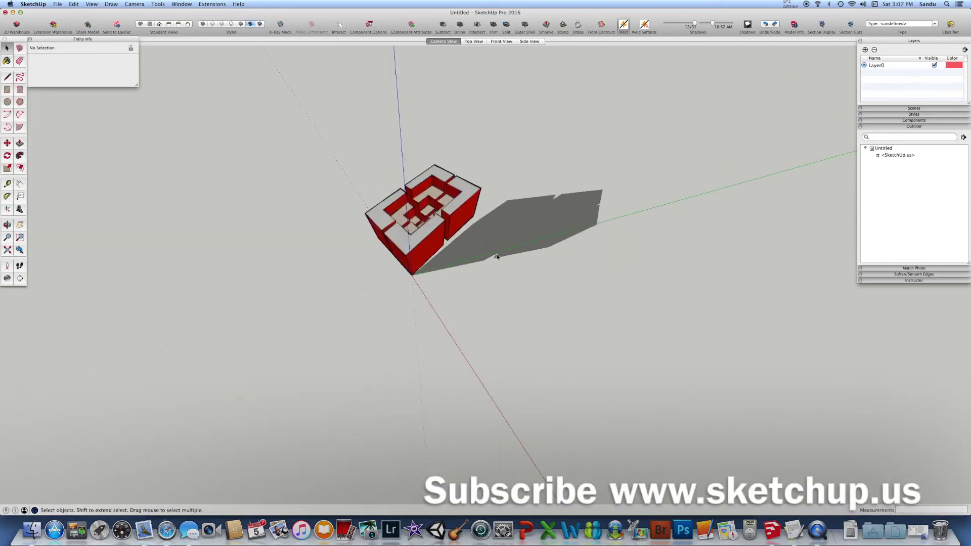
pyautogui.press('space')
pyautogui.scroll(6, 495, 215)
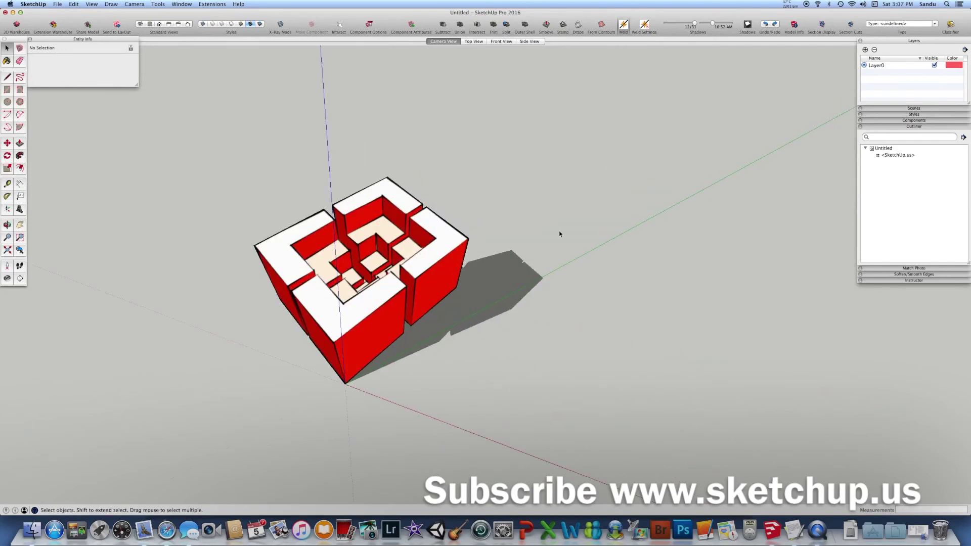
pyautogui.moveTo(216, 178); pyautogui.dragTo(556, 436)
pyautogui.press('Delete')
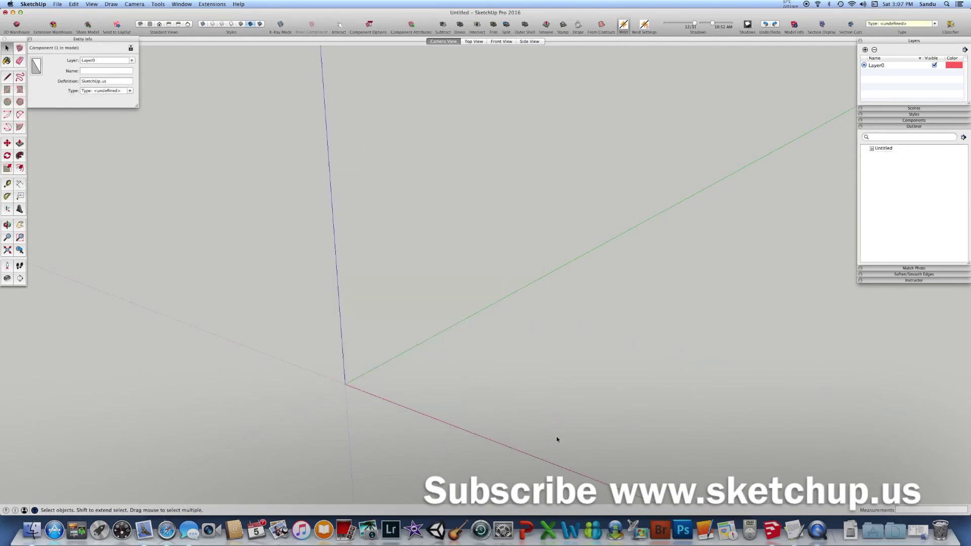